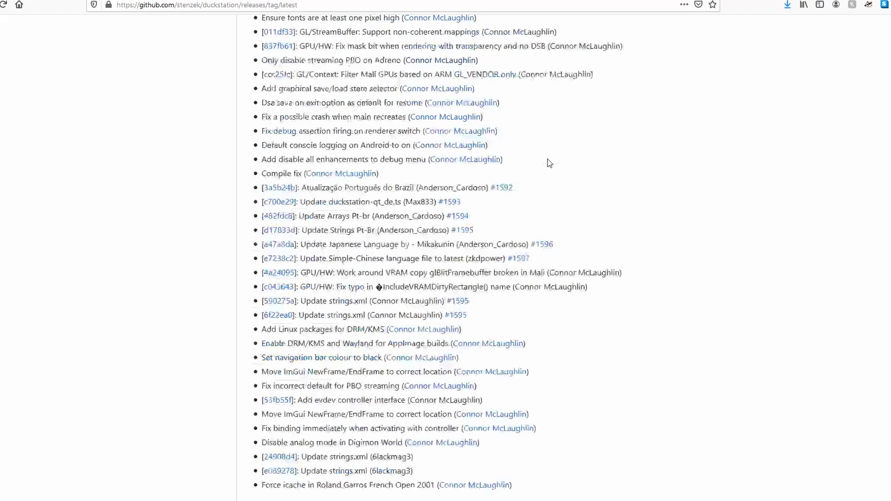
Look through the commits and downloadable assets of the Latest Development Build on the DuckStation releases page.
scroll(549, 163, "up", 8)
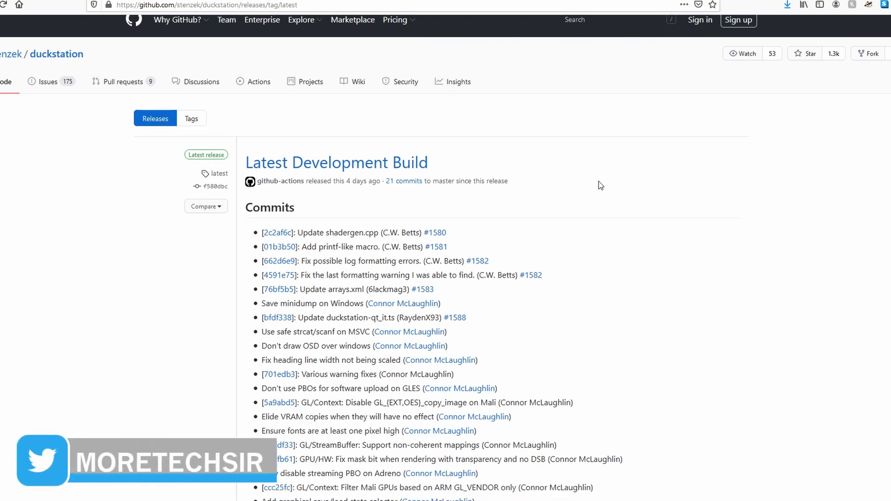
scroll(598, 184, "down", 1)
scroll(344, 147, "down", 4)
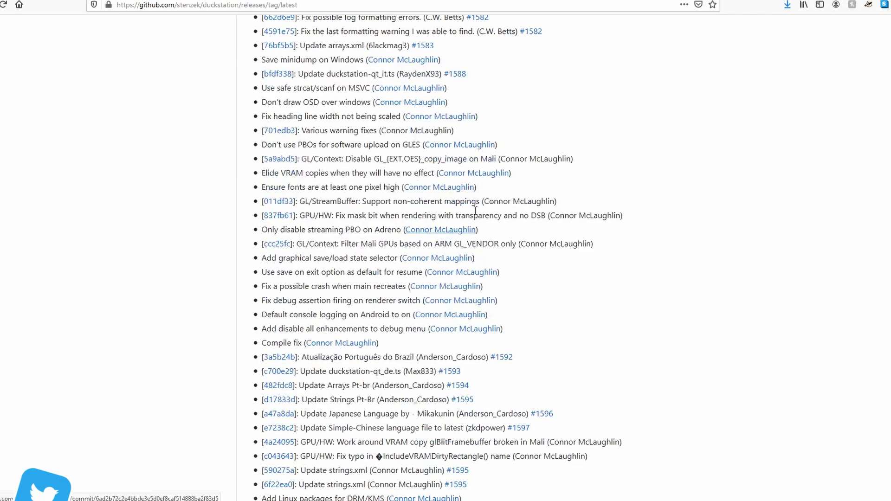
scroll(488, 169, "down", 8)
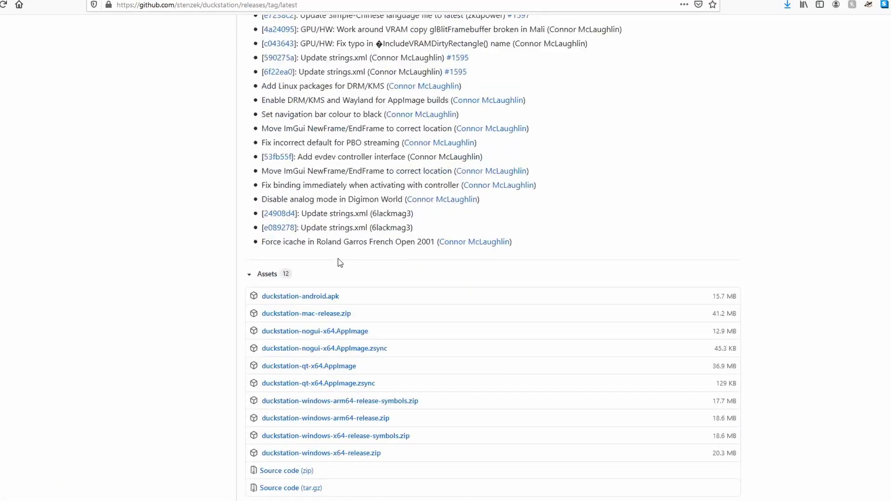
Open the extracted duckstation-windows-x64-release folder.
right_click(271, 290)
left_click(236, 286)
scroll(288, 306, "down", 2)
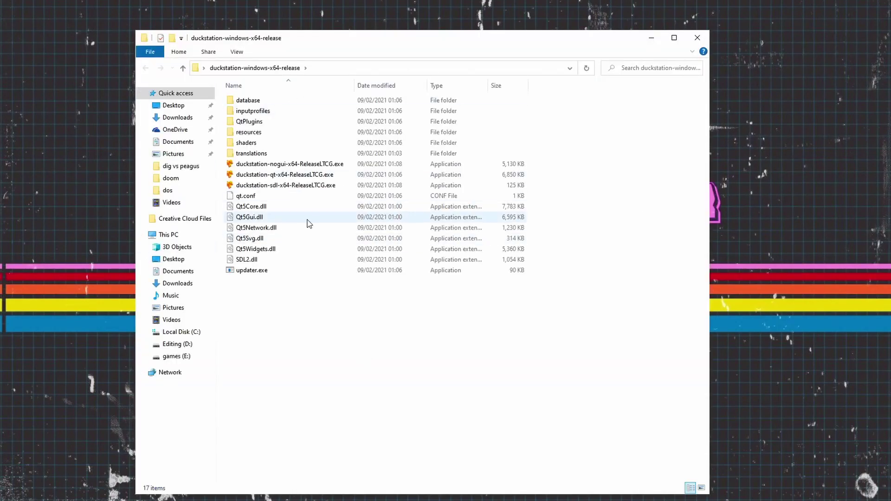
Launch duckstation-nogui-x64-ReleaseLTCG.exe and minimize its window.
left_click(319, 168)
double_click(319, 168)
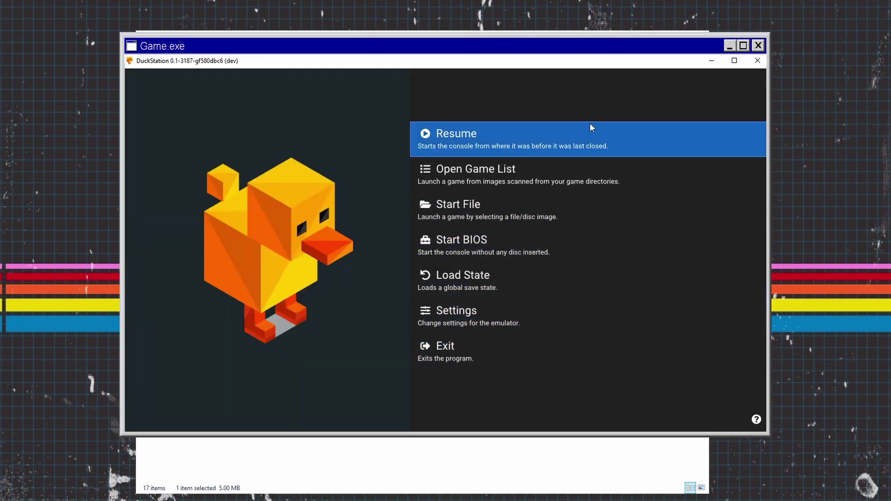
left_click(712, 61)
Launch duckstation-qt-x64-ReleaseLTCG.exe and look through its game list.
left_click(300, 178)
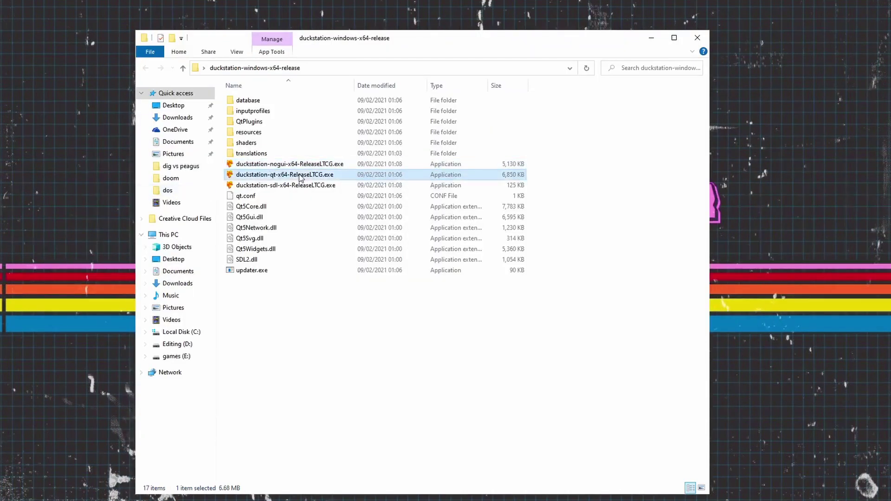
double_click(300, 177)
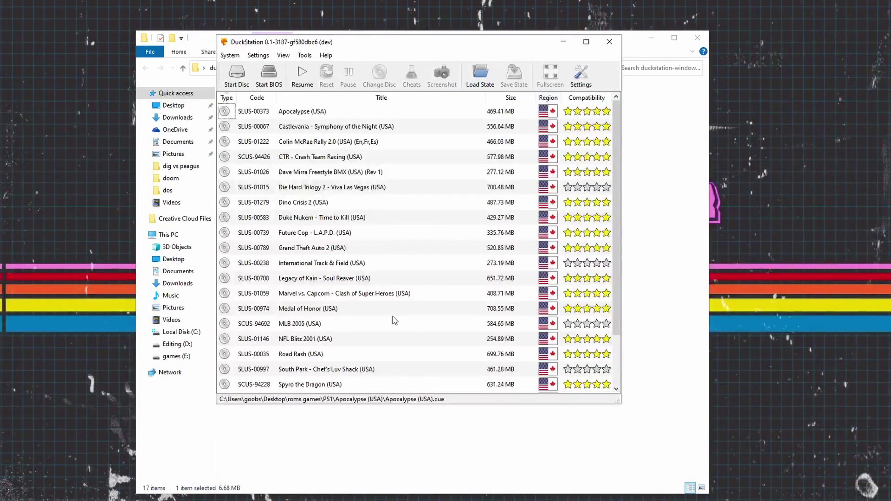
scroll(418, 361, "down", 2)
scroll(417, 361, "up", 2)
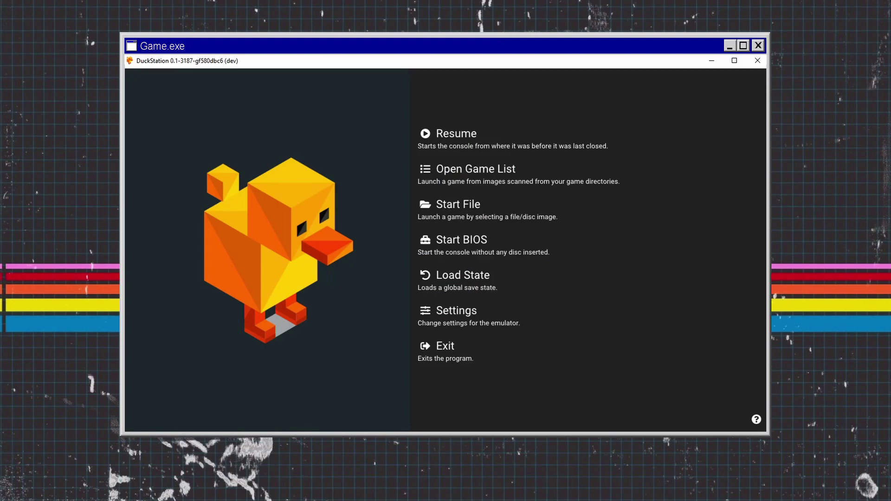
Open the emulator settings in the no-GUI version and bring up the BIOS settings.
left_click(485, 318)
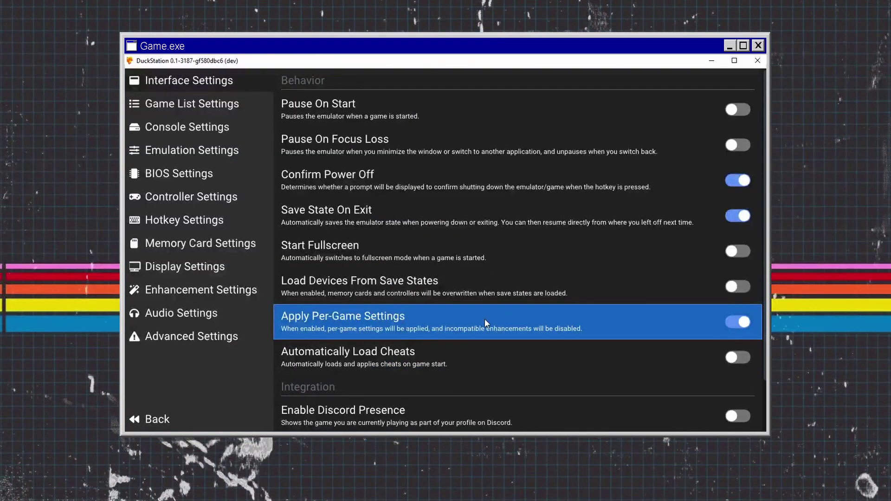
key("Down")
key("Down")
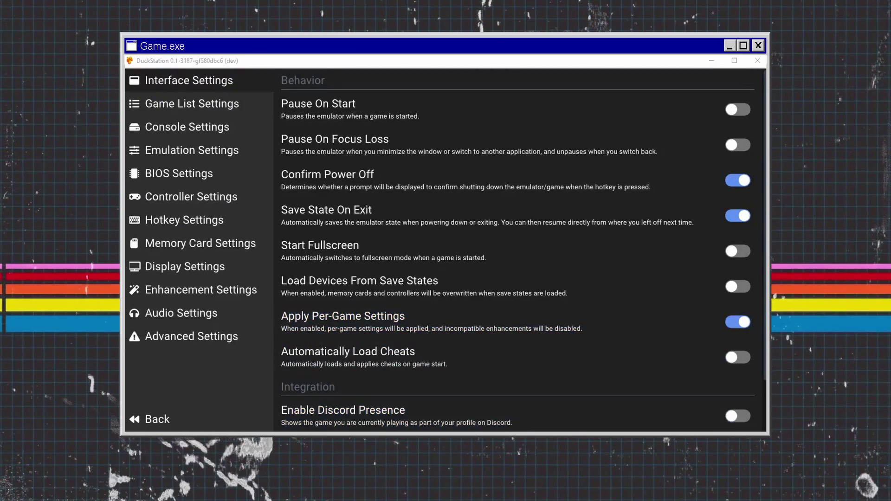
left_click(166, 167)
left_click(166, 168)
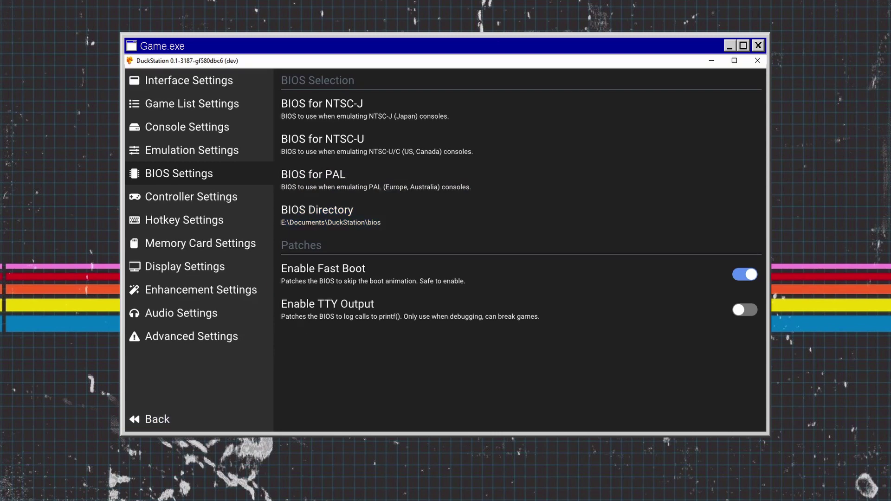
Inspect the bios folder in Documents\DuckStation, and return to DuckStation's game list settings.
mouse_move(196, 500)
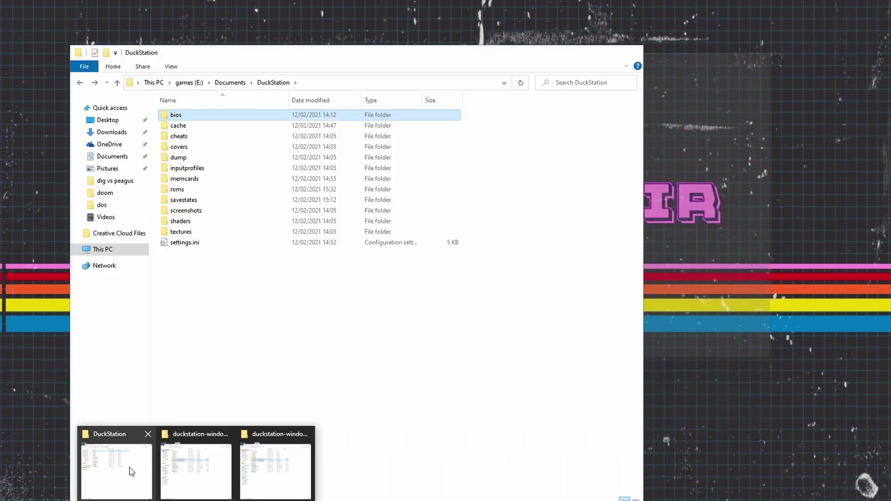
left_click(129, 466)
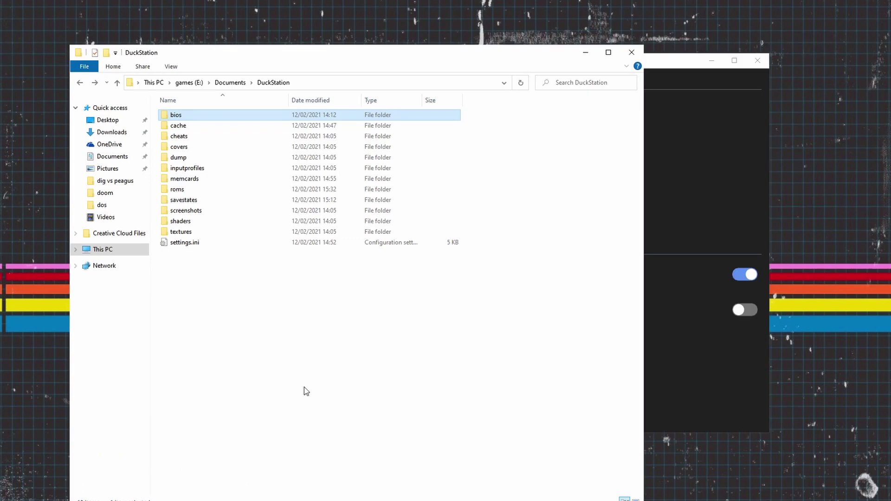
double_click(204, 116)
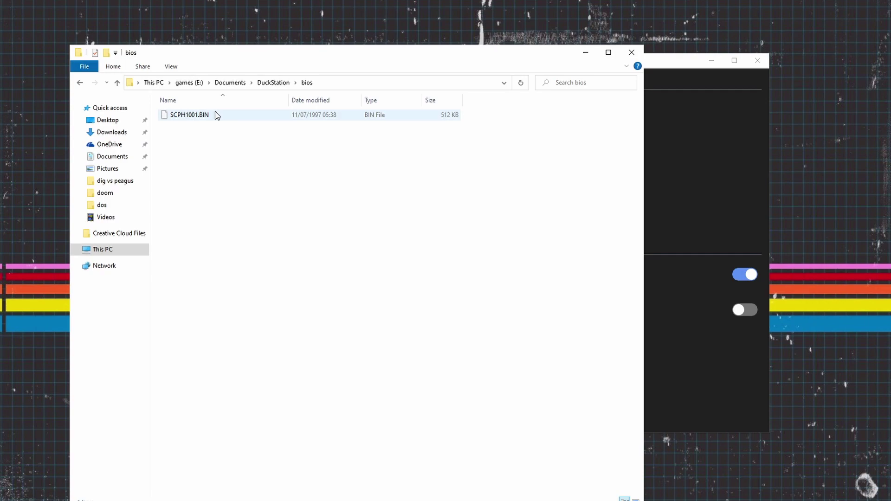
left_click(81, 84)
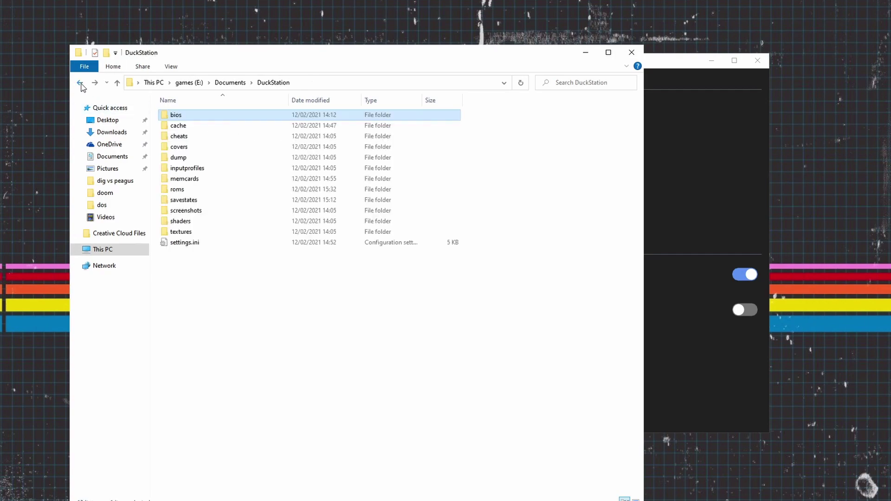
left_click(692, 359)
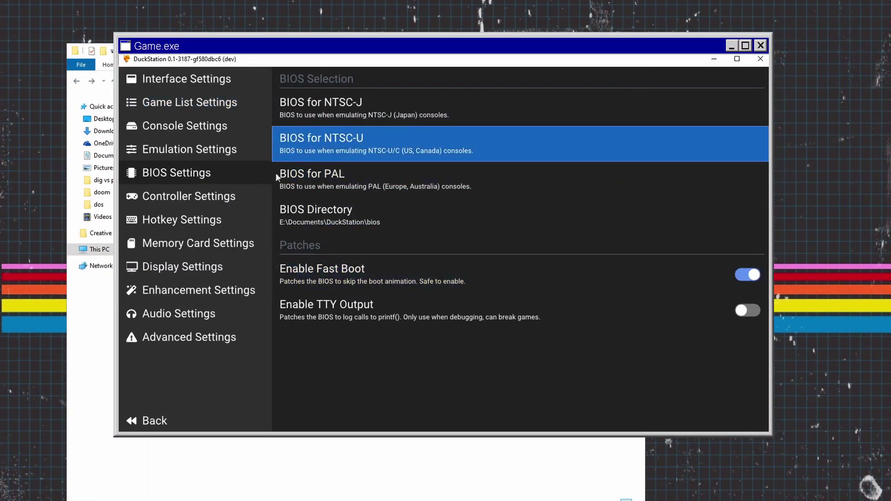
left_click(191, 105)
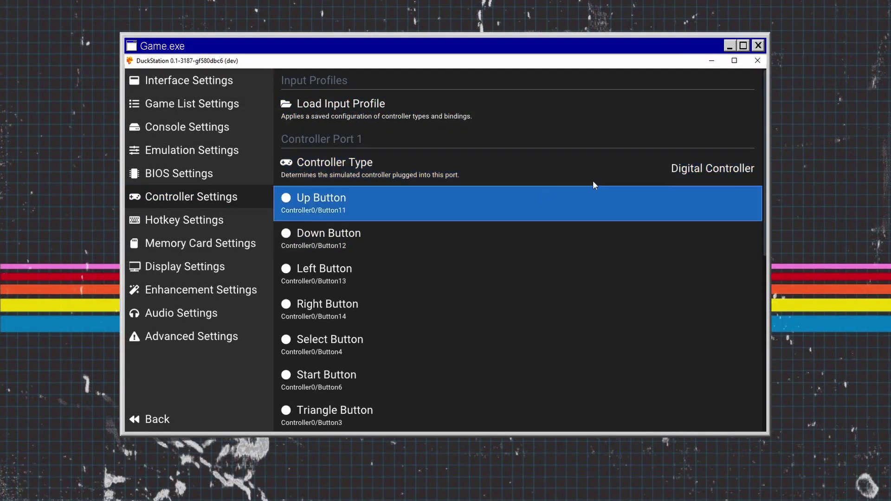
Enable Force Pop'n Controller Mode for controller port 1 and review the port's button bindings.
scroll(687, 170, "down", 5)
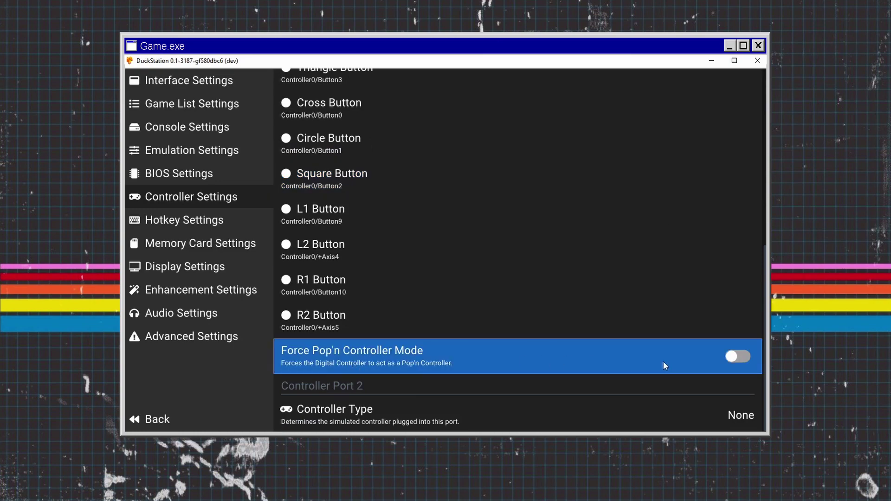
left_click(738, 357)
scroll(485, 342, "up", 5)
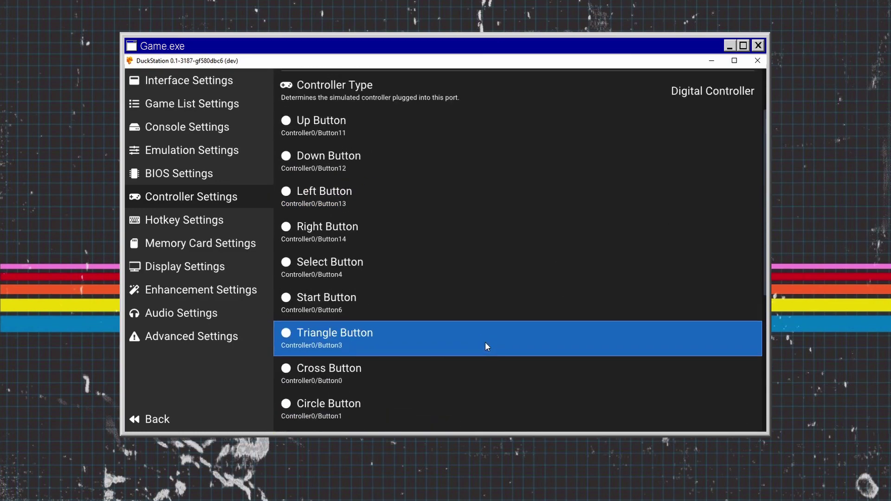
key("Down")
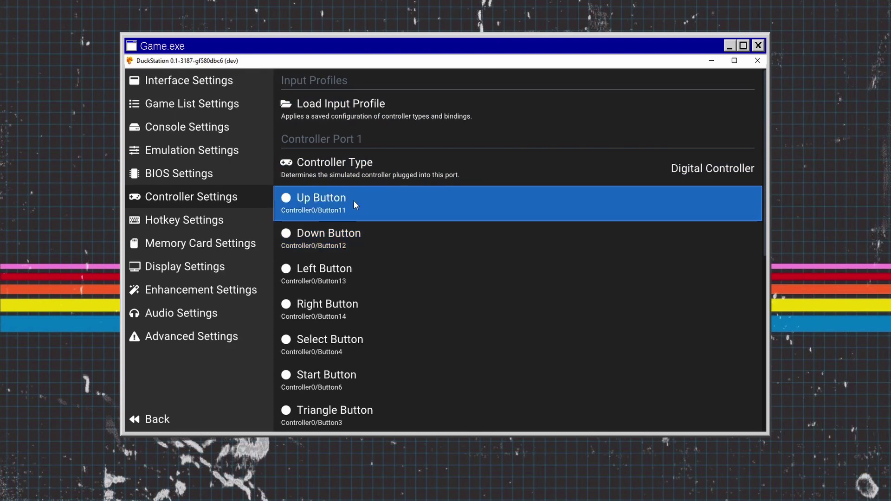
scroll(354, 204, "down", 5)
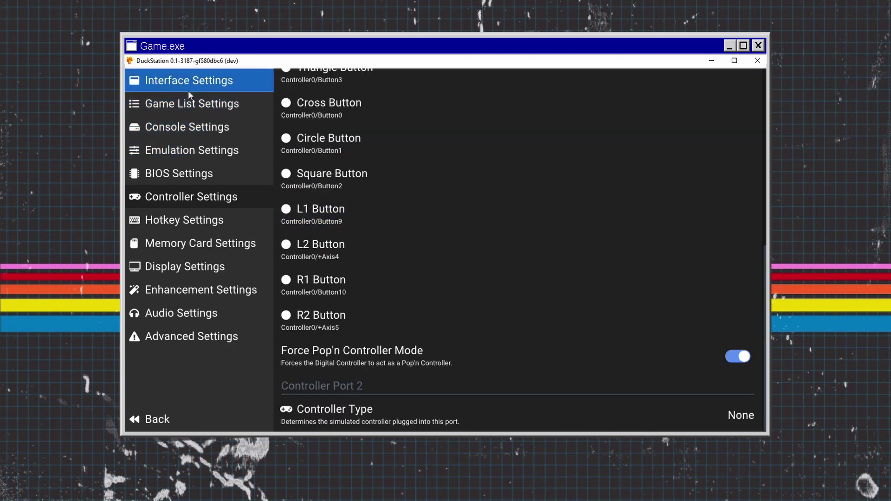
Review the available Emulation Speed options in the emulation settings and close the list without choosing one.
left_click(186, 150)
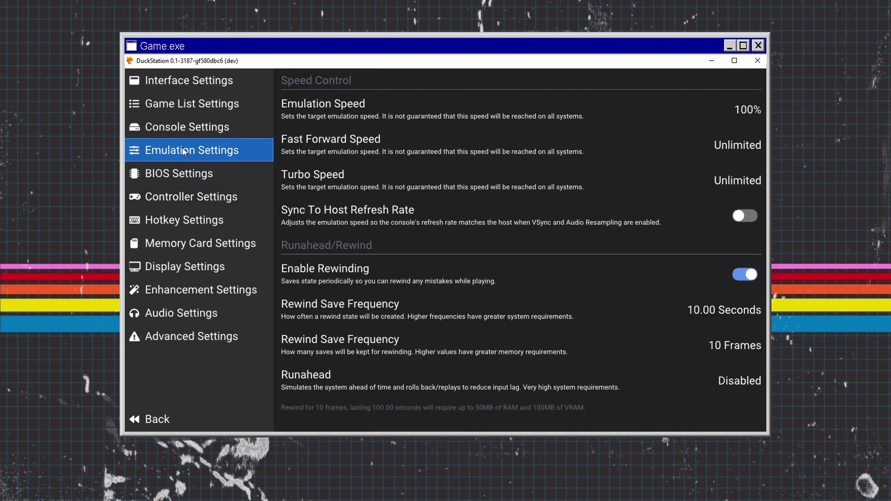
left_click(638, 107)
scroll(522, 226, "down", 6)
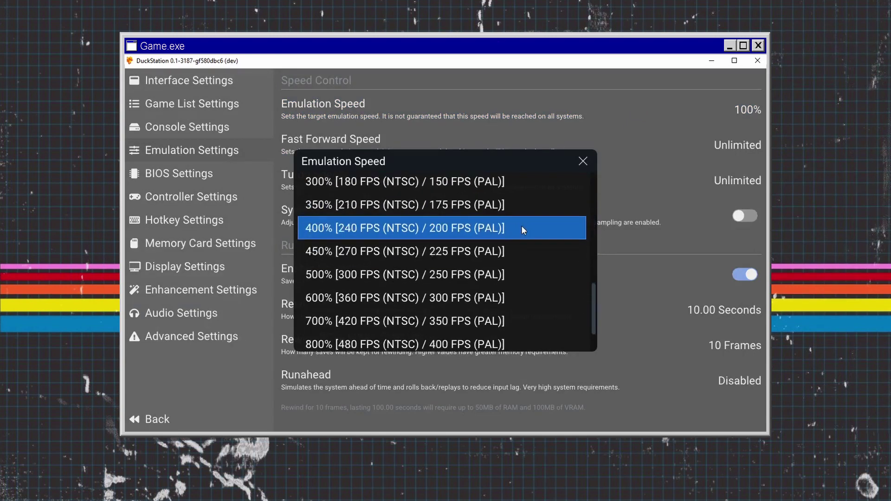
scroll(521, 225, "down", 2)
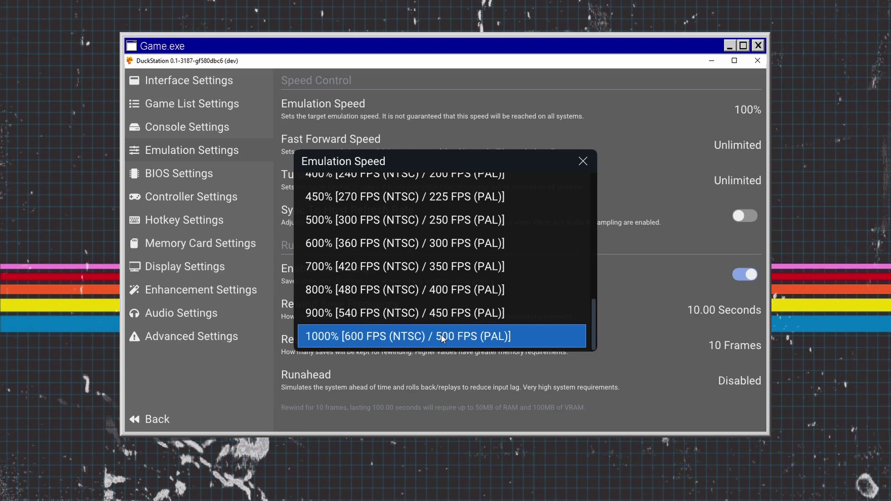
scroll(441, 334, "up", 8)
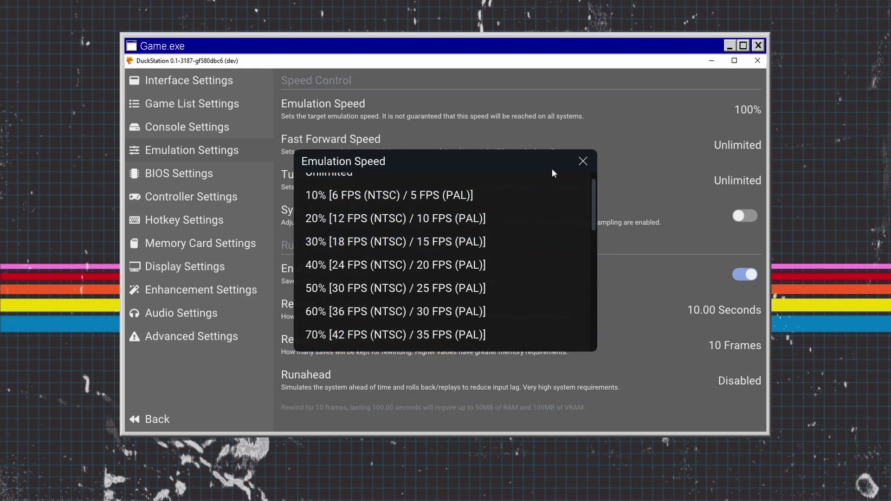
left_click(581, 162)
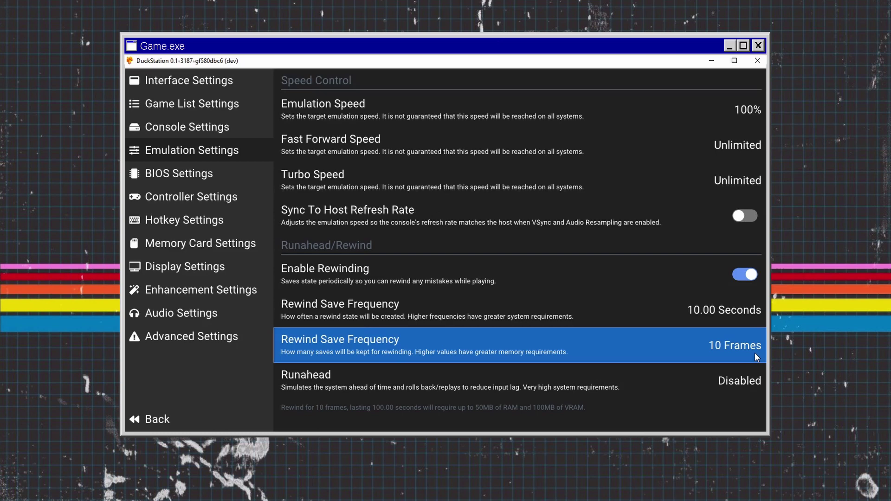
Review the type options for memory card 1 in the memory card settings without changing the selection.
left_click(210, 246)
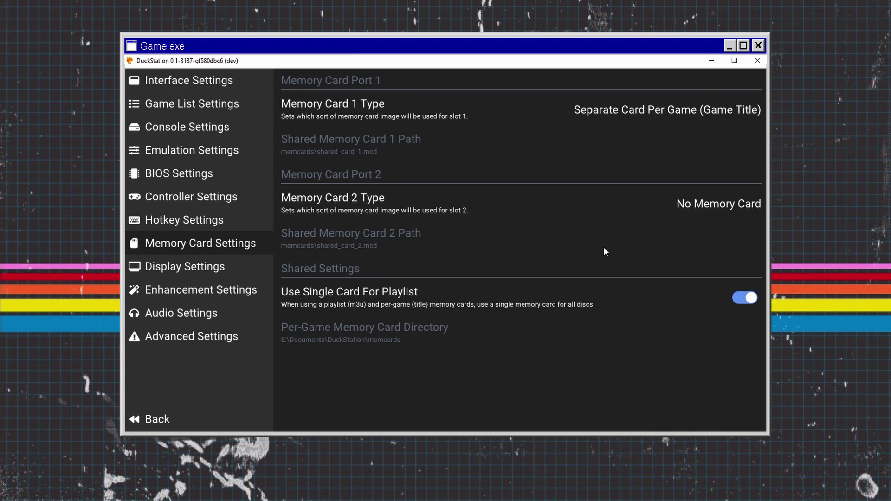
left_click(648, 129)
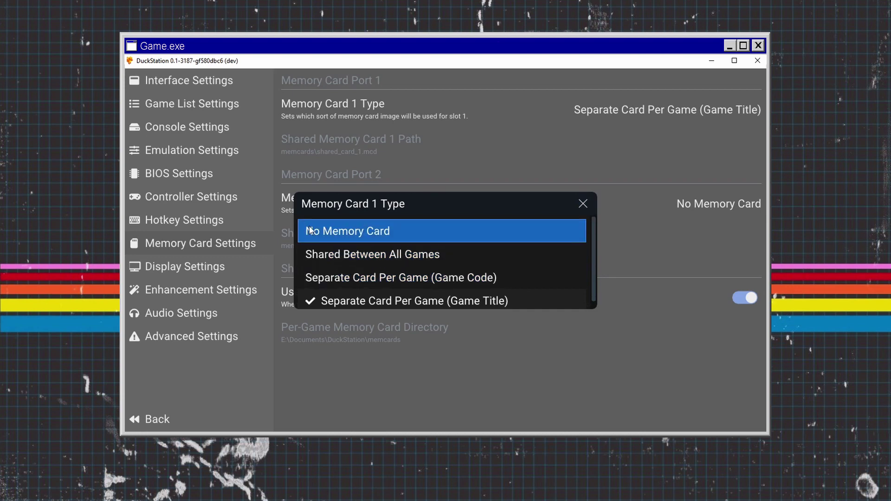
left_click(583, 203)
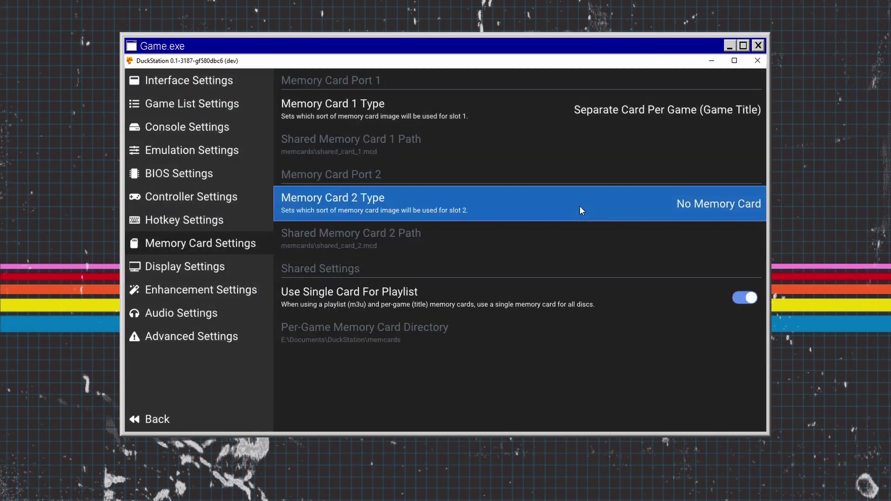
Set the GPU renderer to Hardware (Vulkan) and review the remaining display settings.
left_click(233, 272)
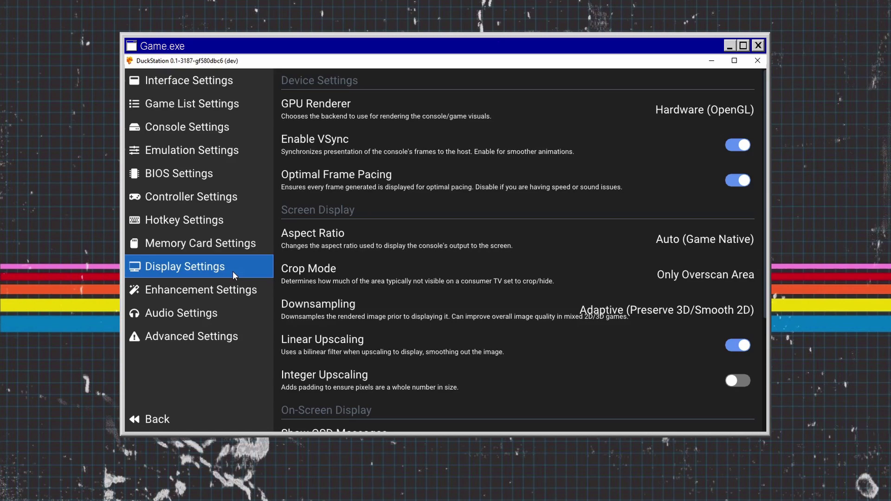
left_click(537, 119)
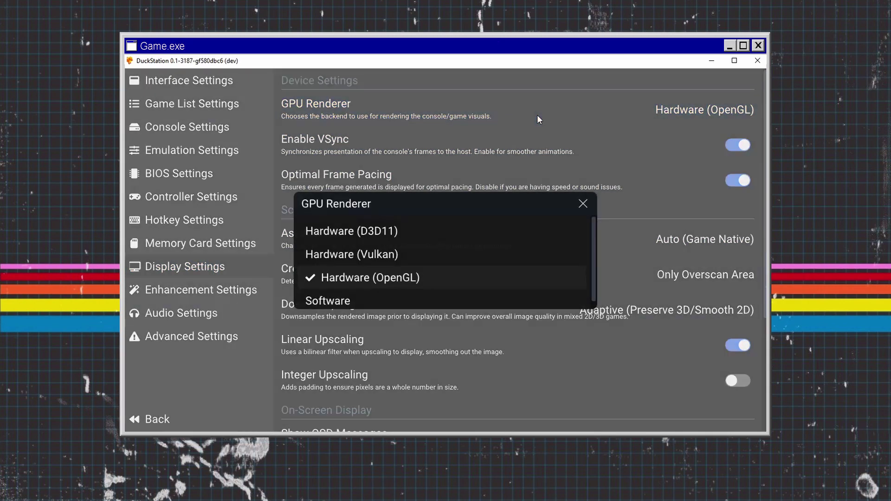
left_click(444, 254)
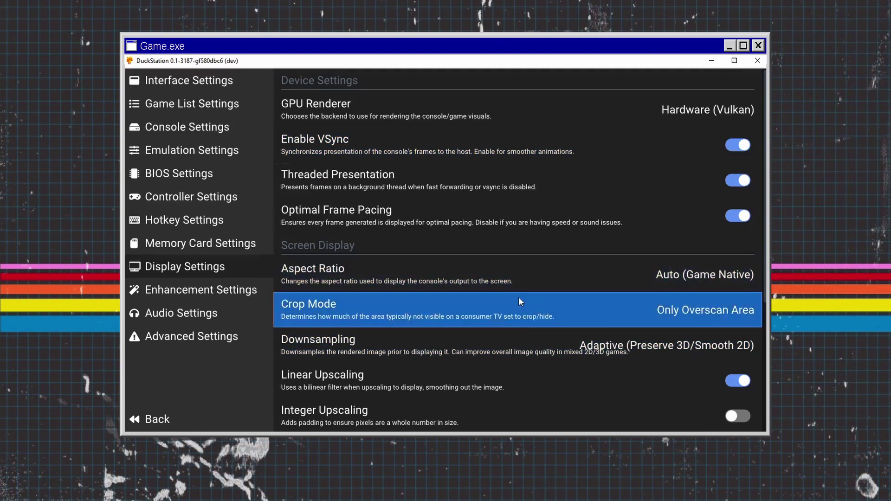
scroll(518, 301, "down", 2)
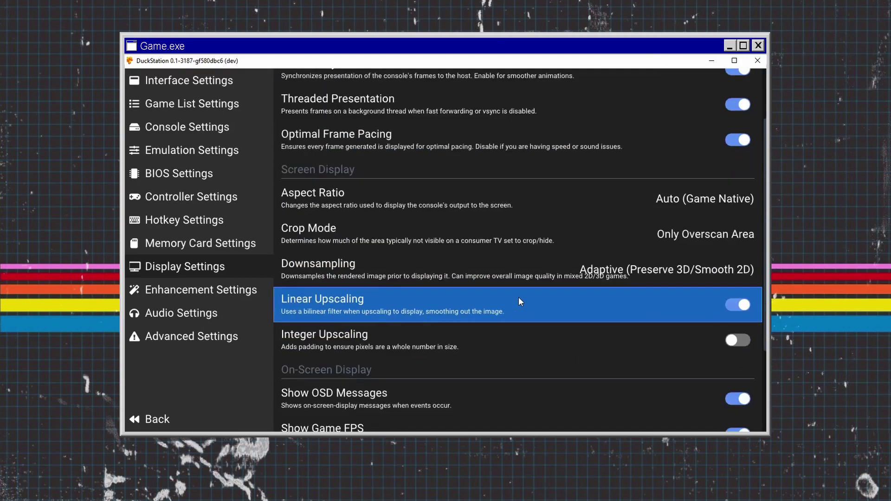
scroll(519, 298, "down", 2)
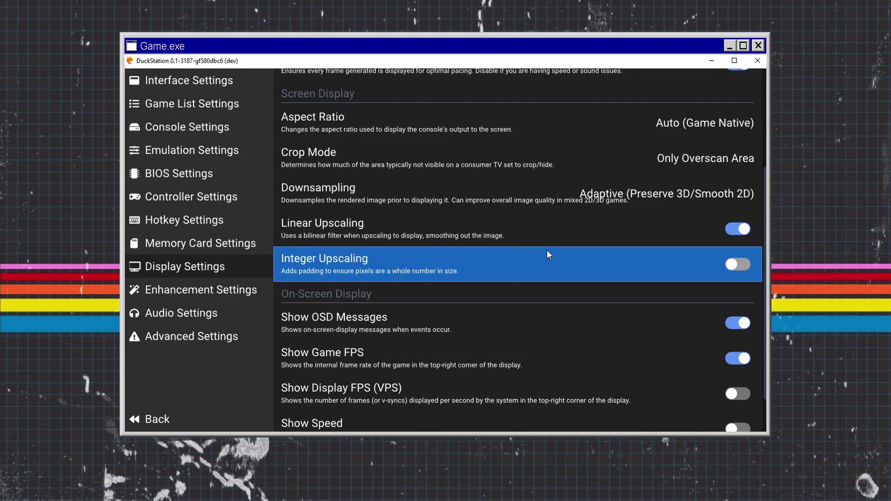
scroll(547, 251, "down", 2)
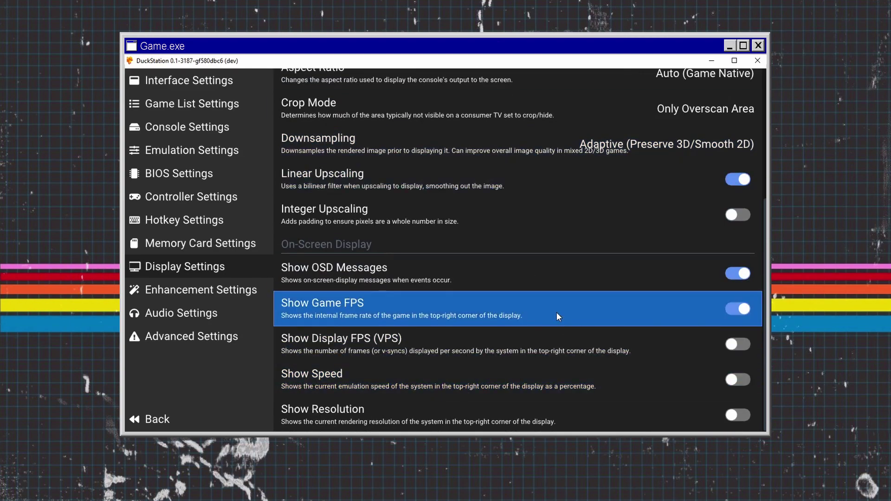
Set the Internal Resolution Scale to 5x (for 1080p) in the enhancement settings.
left_click(238, 291)
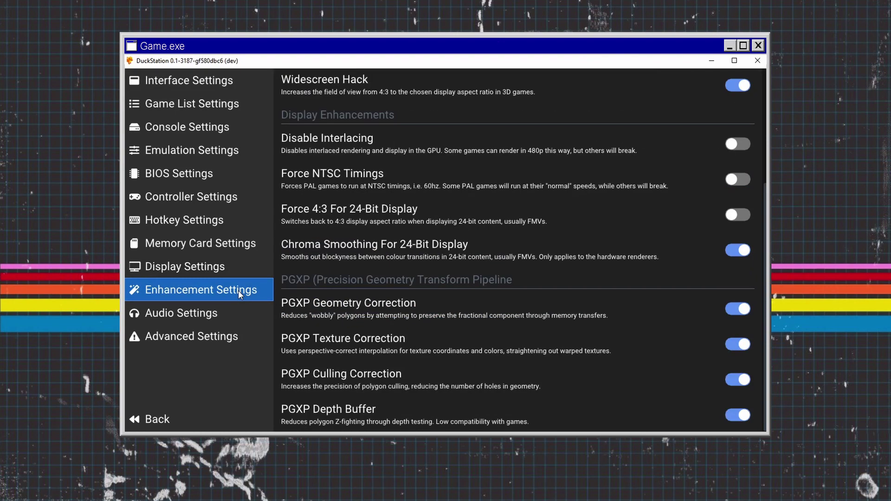
scroll(568, 167, "up", 3)
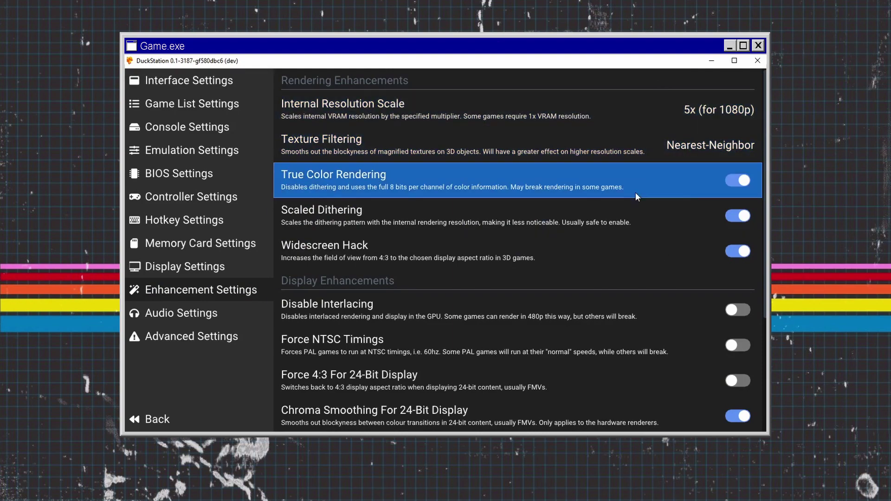
left_click(506, 119)
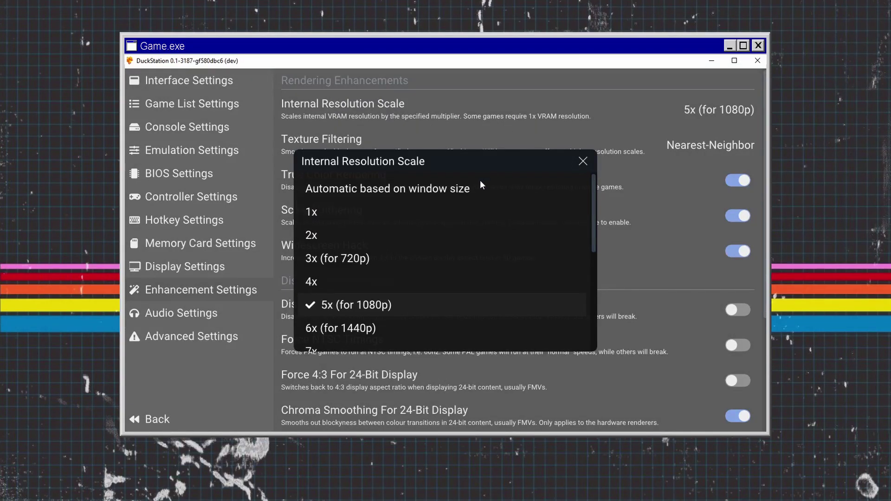
scroll(481, 256, "down", 1)
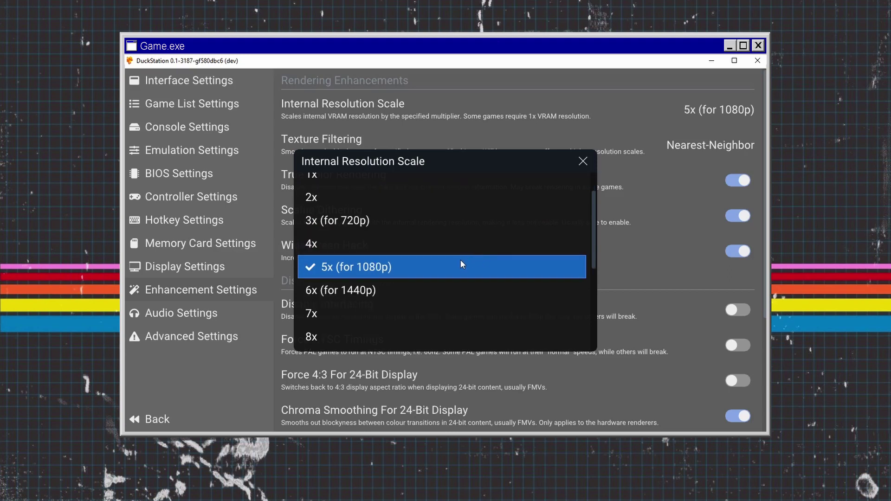
scroll(420, 260, "down", 4)
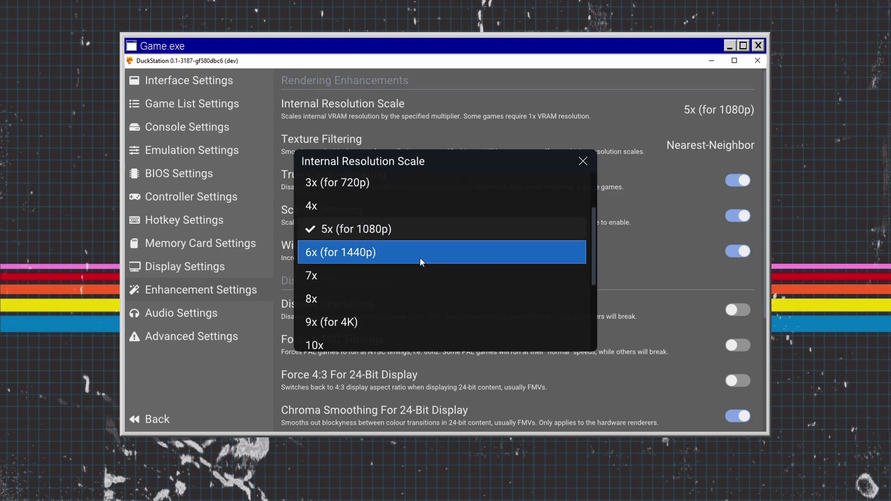
scroll(428, 225, "up", 4)
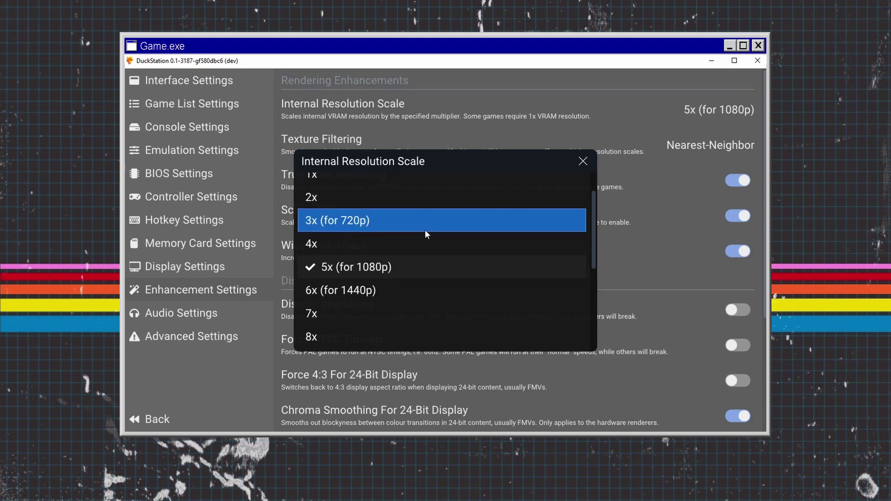
left_click(415, 265)
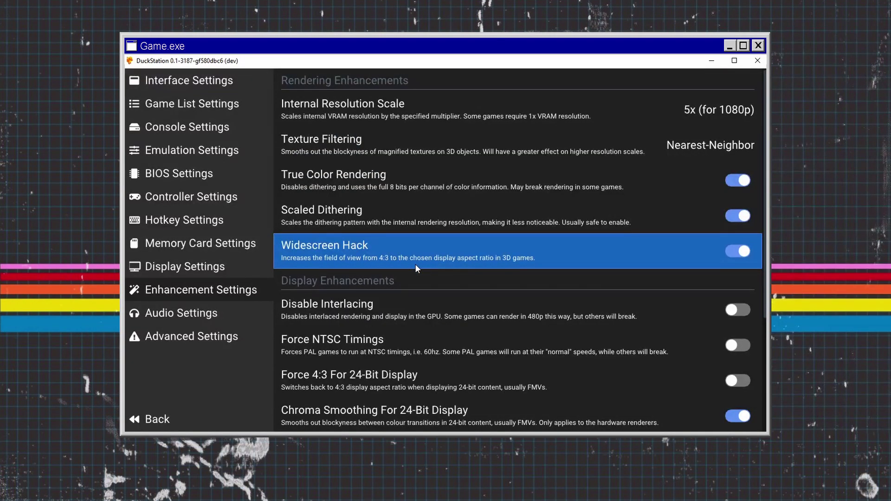
Review the display enhancement and PGXP options in the enhancement settings, and examine the audio settings.
scroll(470, 149, "down", 3)
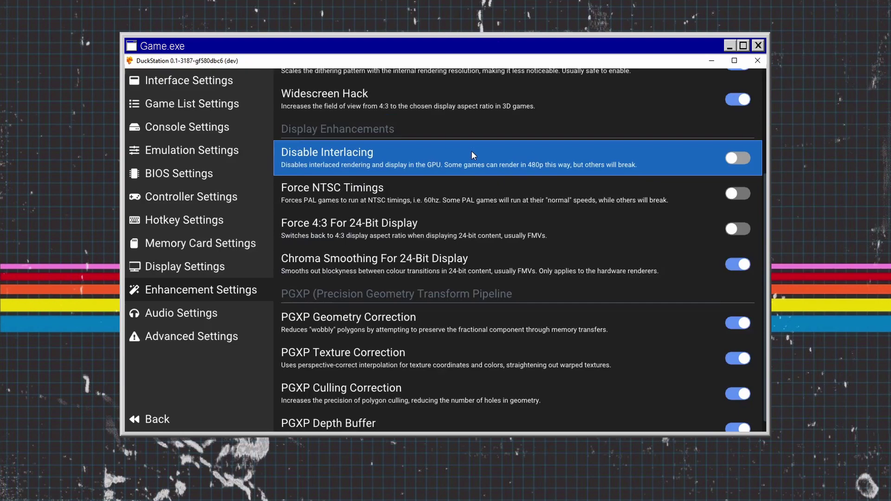
scroll(471, 153, "down", 1)
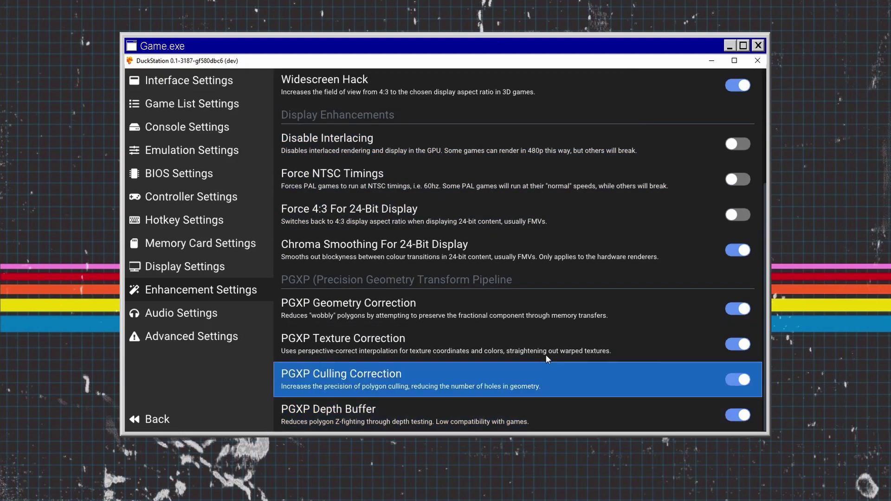
scroll(530, 344, "up", 2)
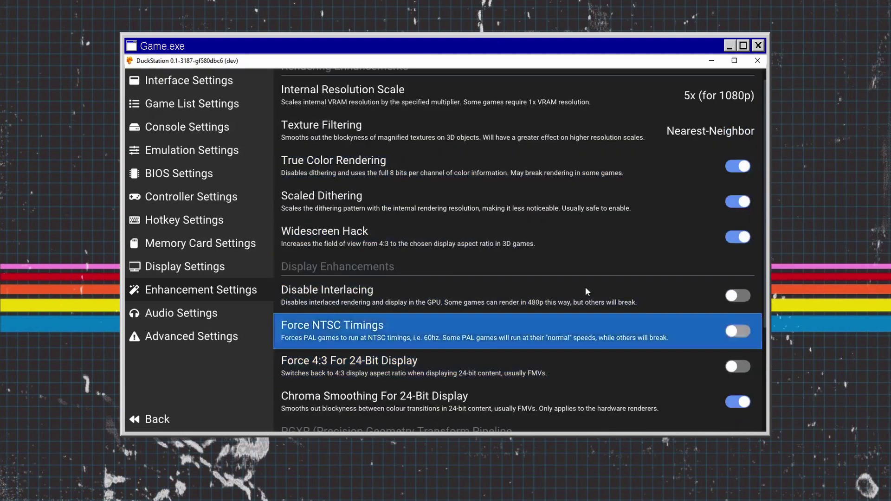
scroll(548, 222, "down", 2)
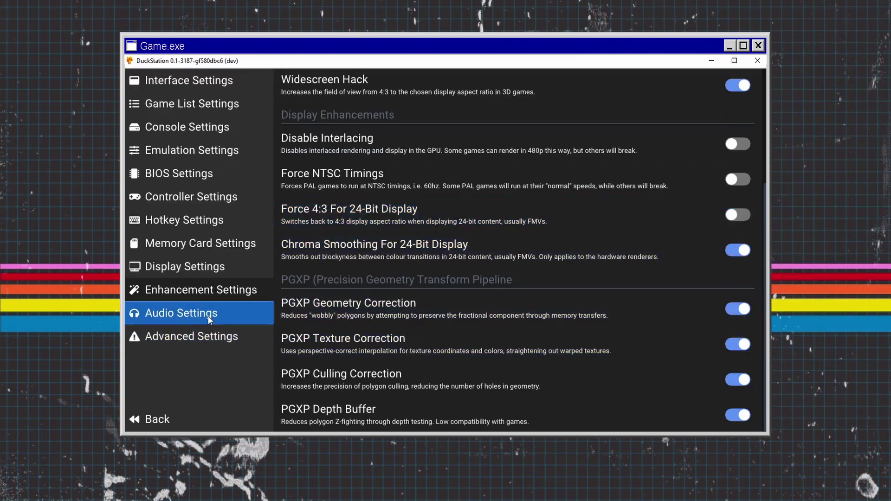
left_click(208, 316)
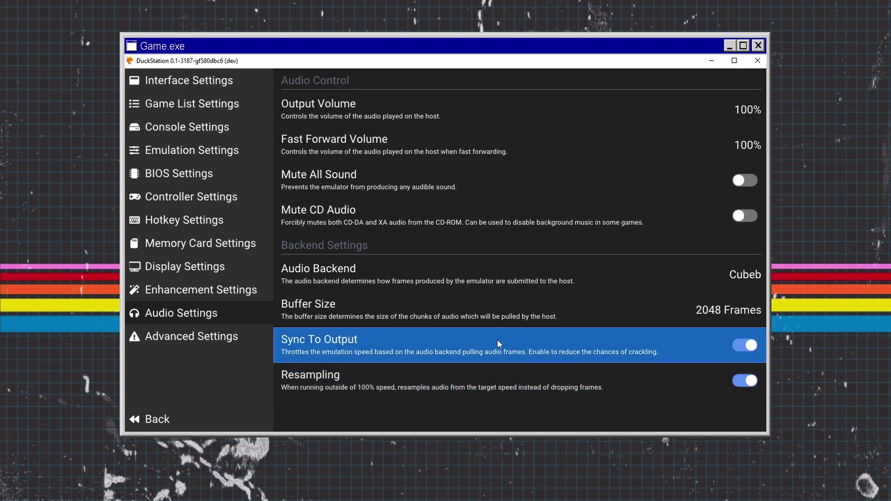
Examine the general and graphics bindings in the hotkey settings, including the Rewind button's binding.
left_click(143, 225)
scroll(332, 235, "up", 1)
scroll(464, 155, "down", 6)
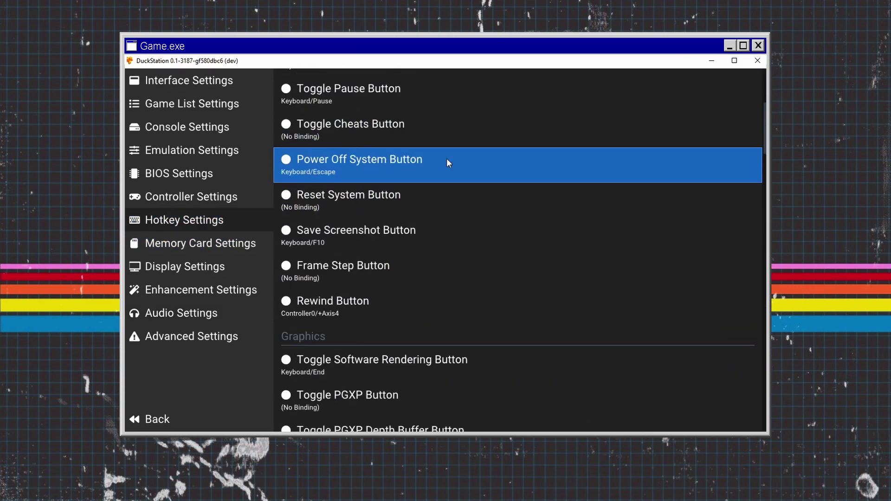
scroll(447, 160, "up", 6)
scroll(347, 139, "down", 1)
scroll(346, 137, "down", 3)
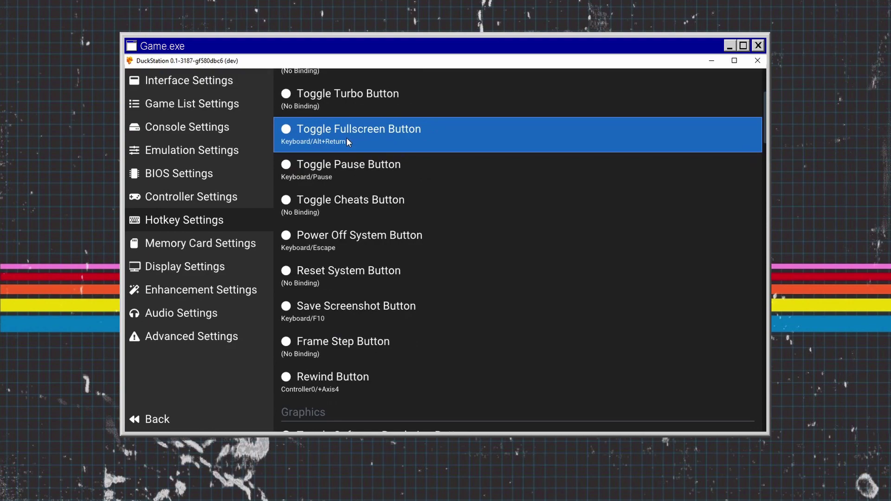
scroll(347, 139, "down", 5)
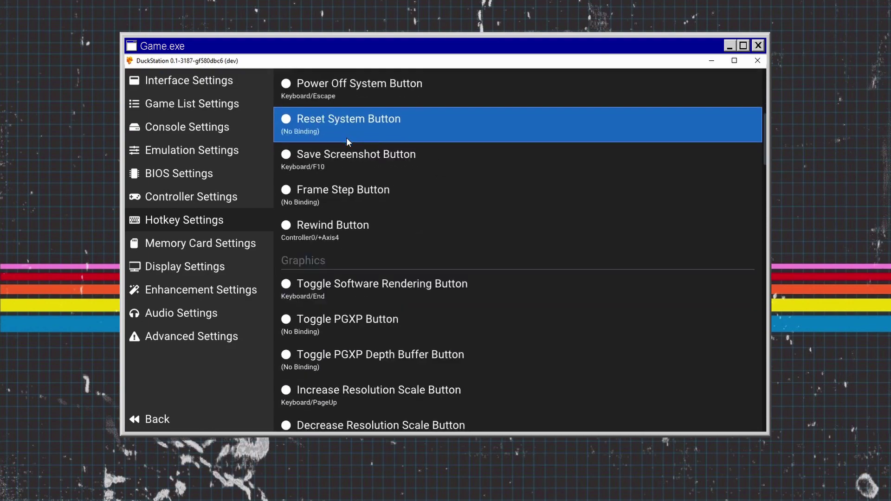
scroll(346, 140, "up", 2)
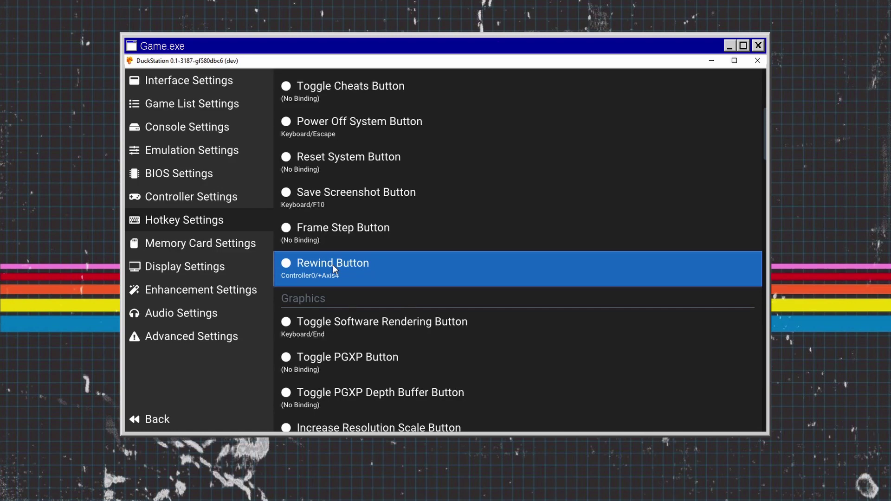
Play the Colin McRae Rally 2.0 stage and rewind the gameplay to before the car's crash.
key("Escape")
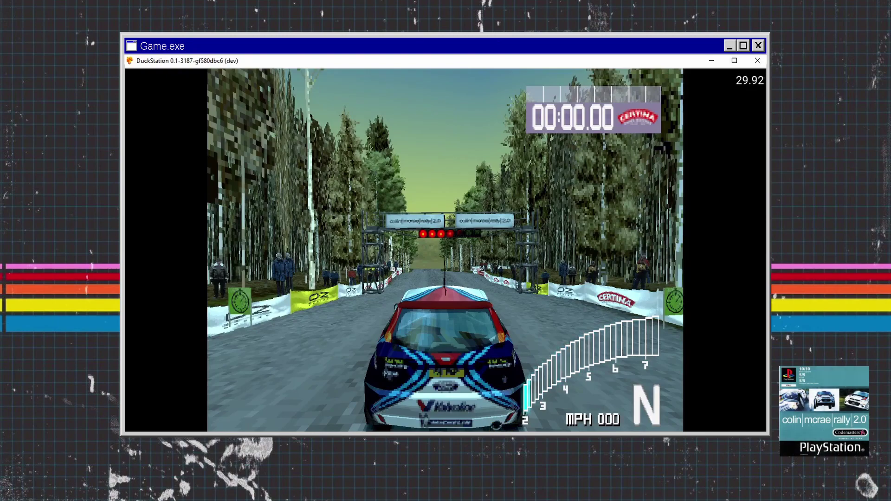
key("k")
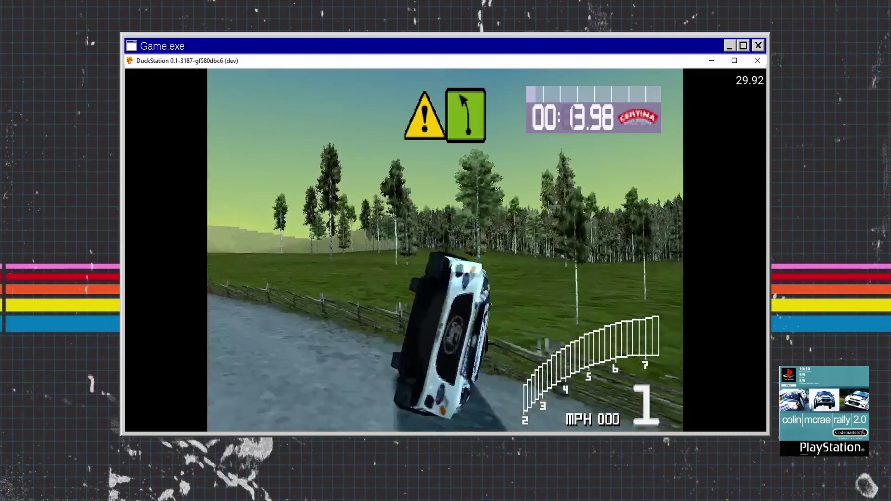
key("BackSpace")
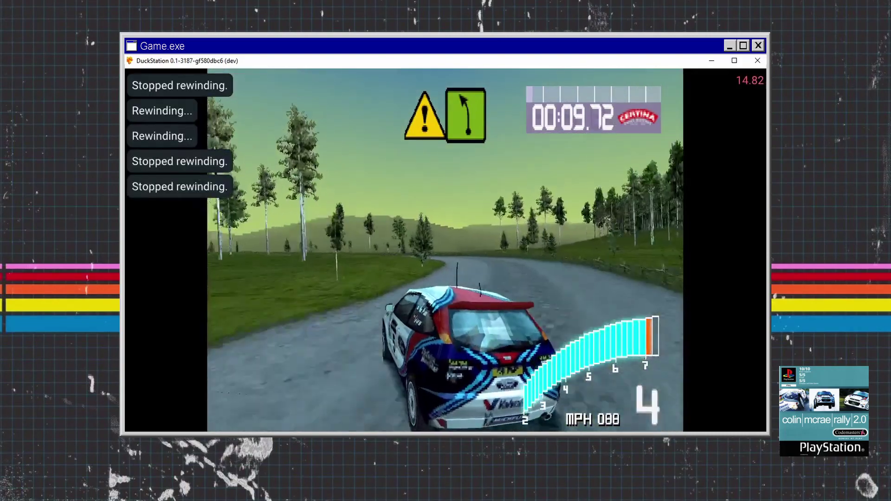
key("BackSpace")
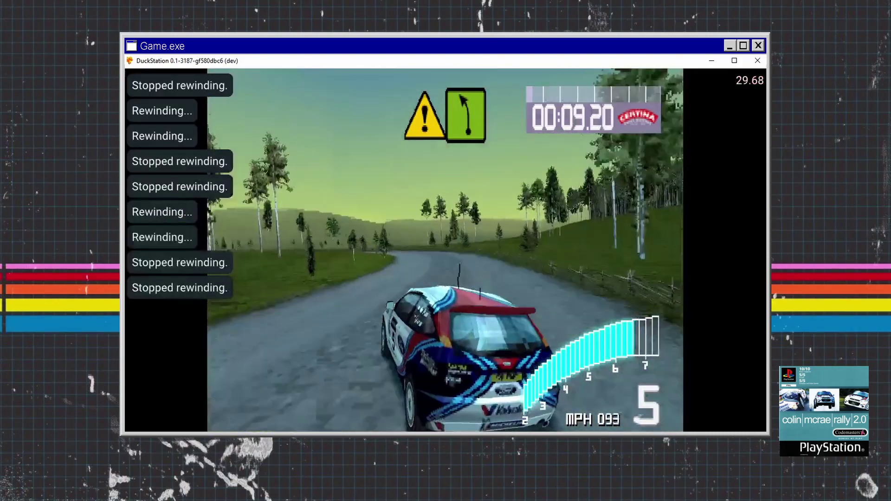